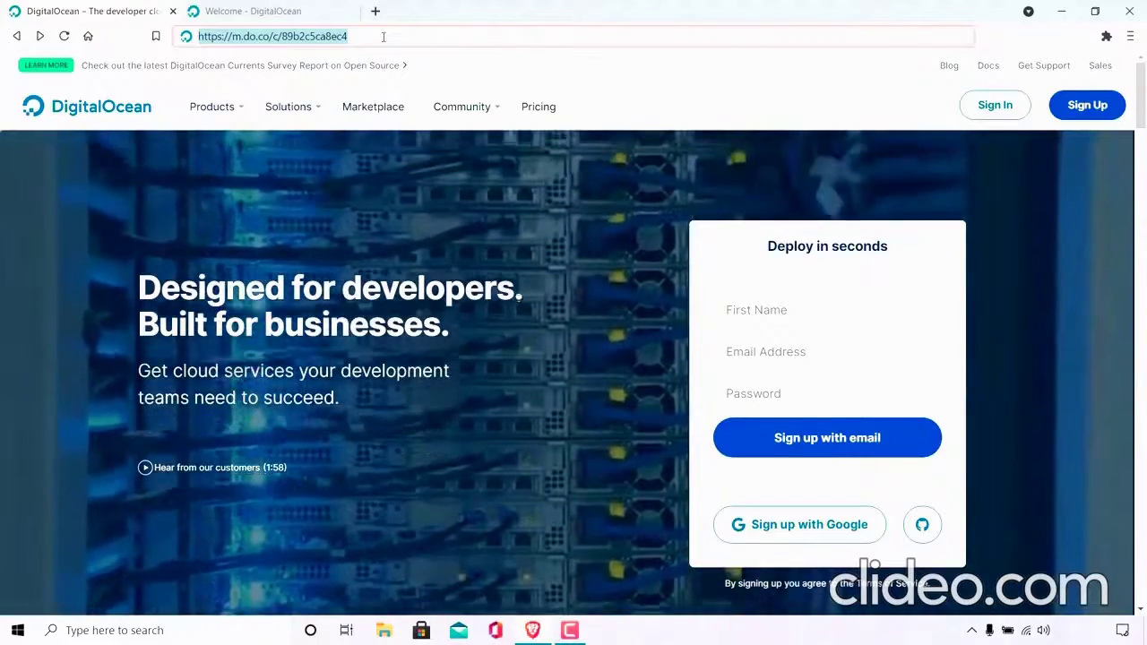
key("Return")
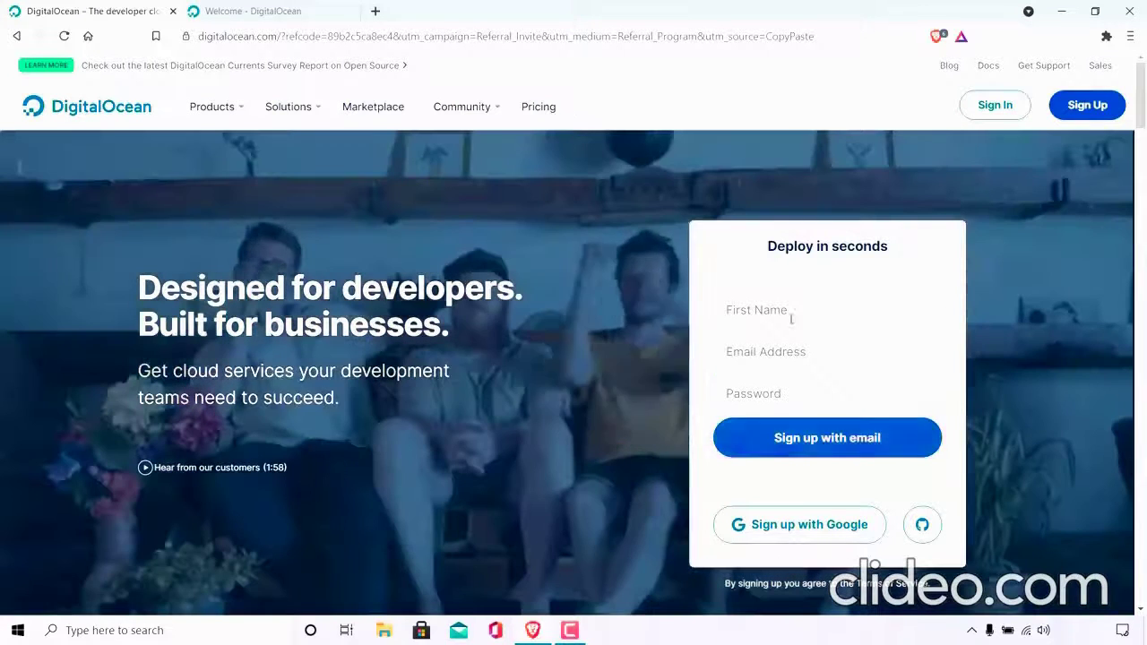
left_click(803, 364)
left_click(804, 400)
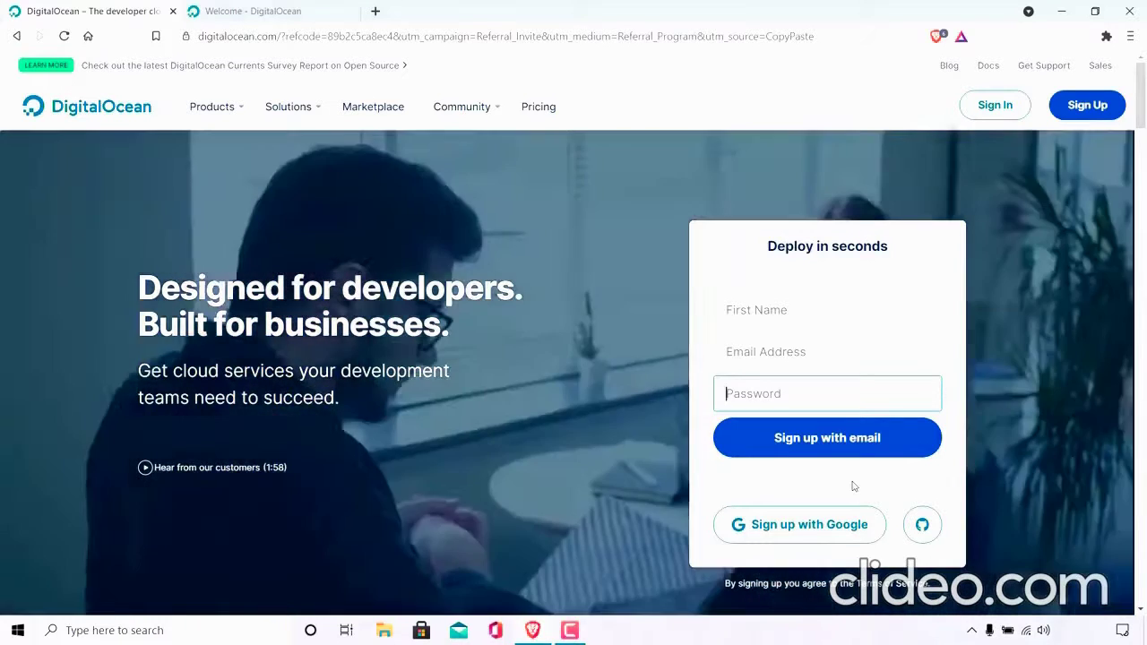
Switch to the already open Welcome page, open the control panel from it and check the promo credit.
left_click(283, 20)
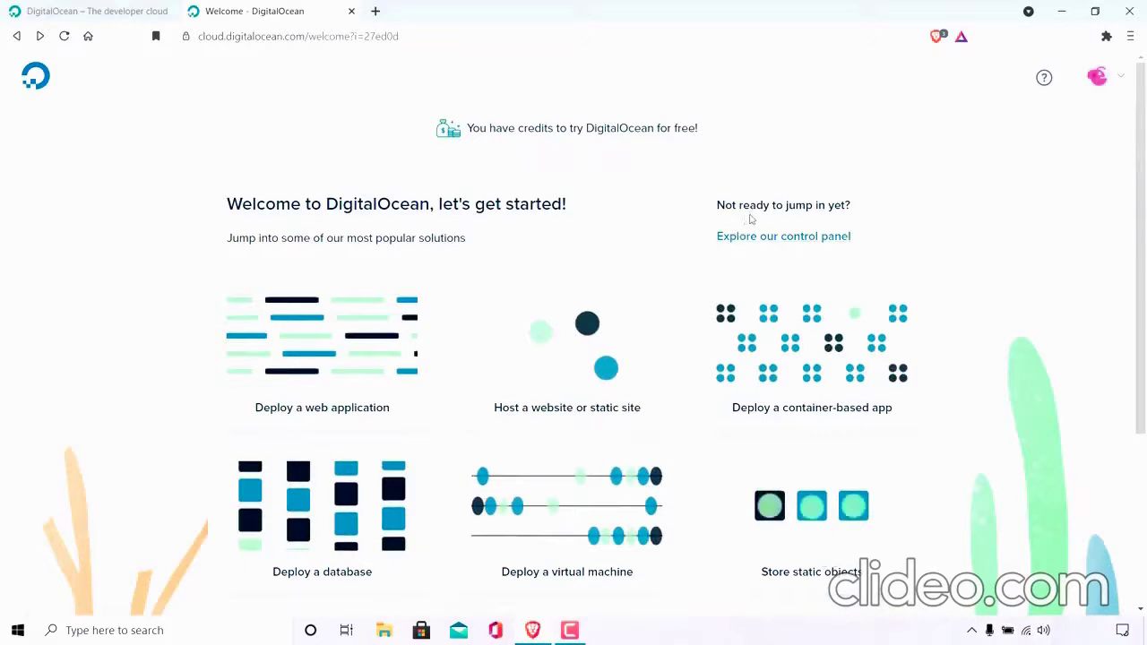
left_click(797, 241)
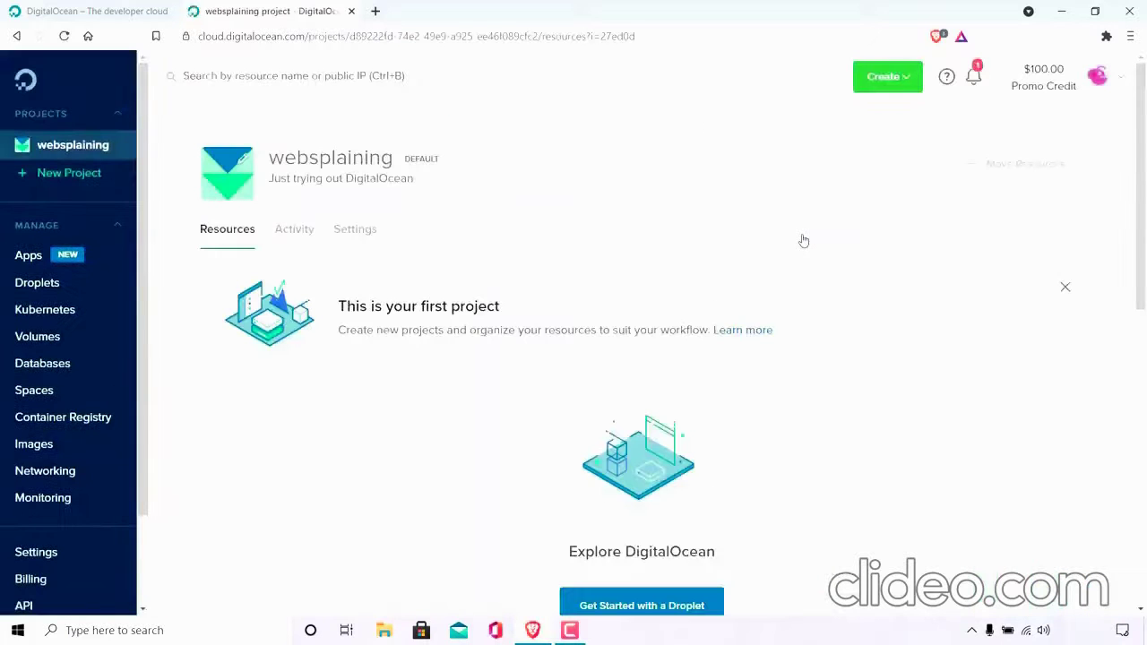
mouse_move(1042, 81)
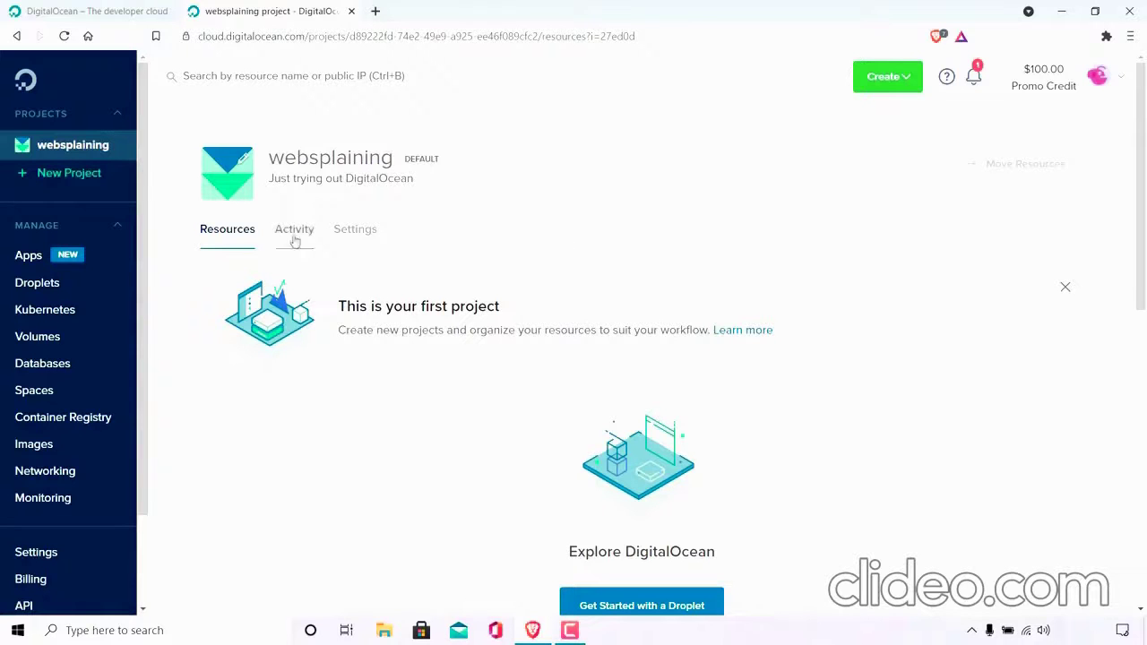
Start a new Droplet from the websplaining project and choose the Ubuntu 21.04 x64 image.
scroll(1144, 190, "down", 2)
scroll(1144, 190, "down", 3)
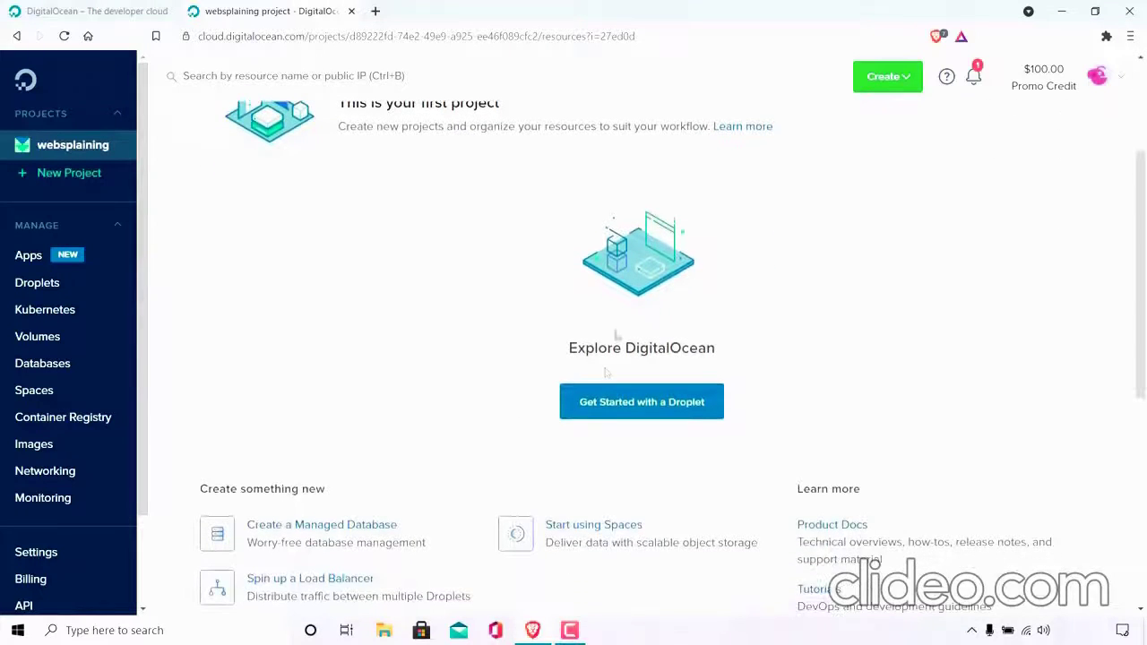
left_click(679, 413)
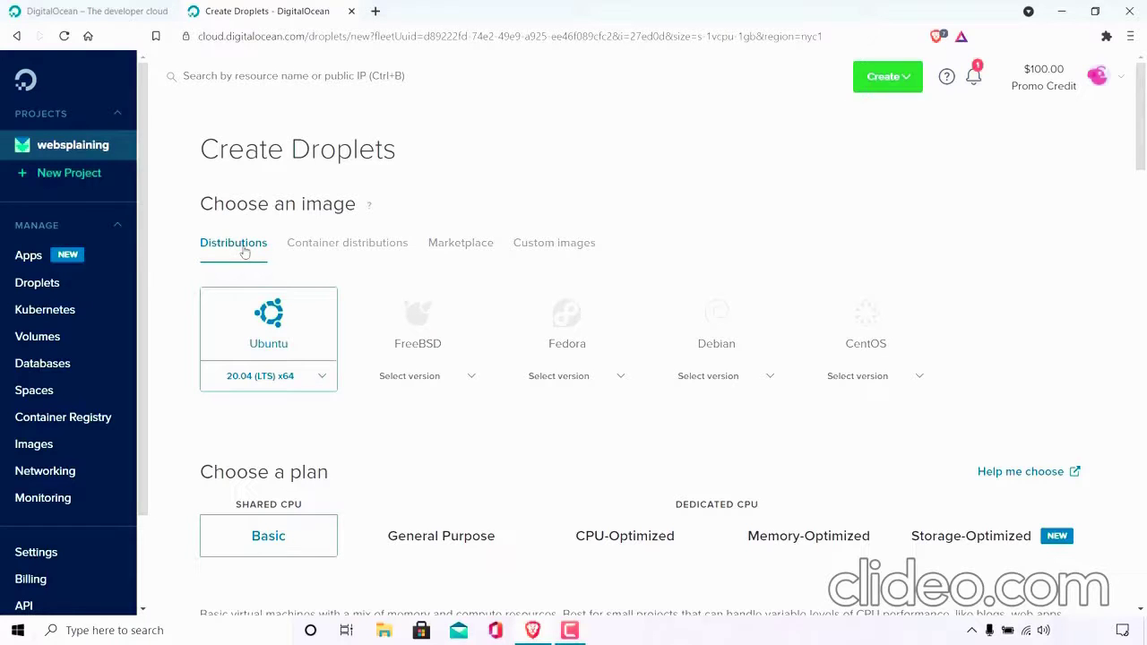
left_click(318, 378)
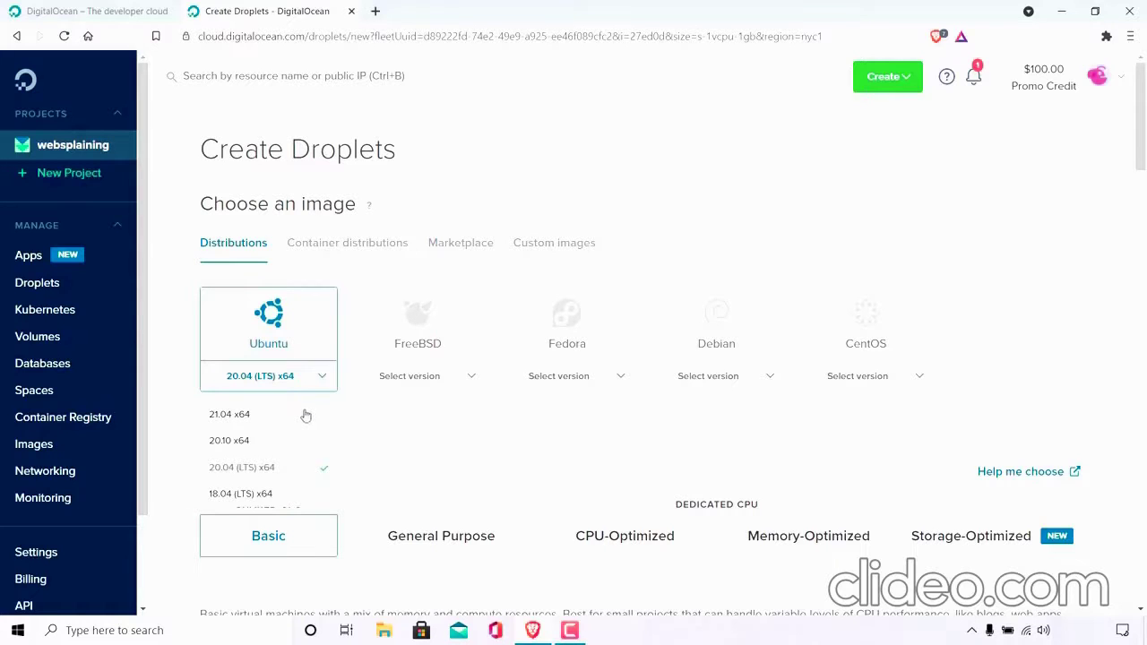
left_click(306, 415)
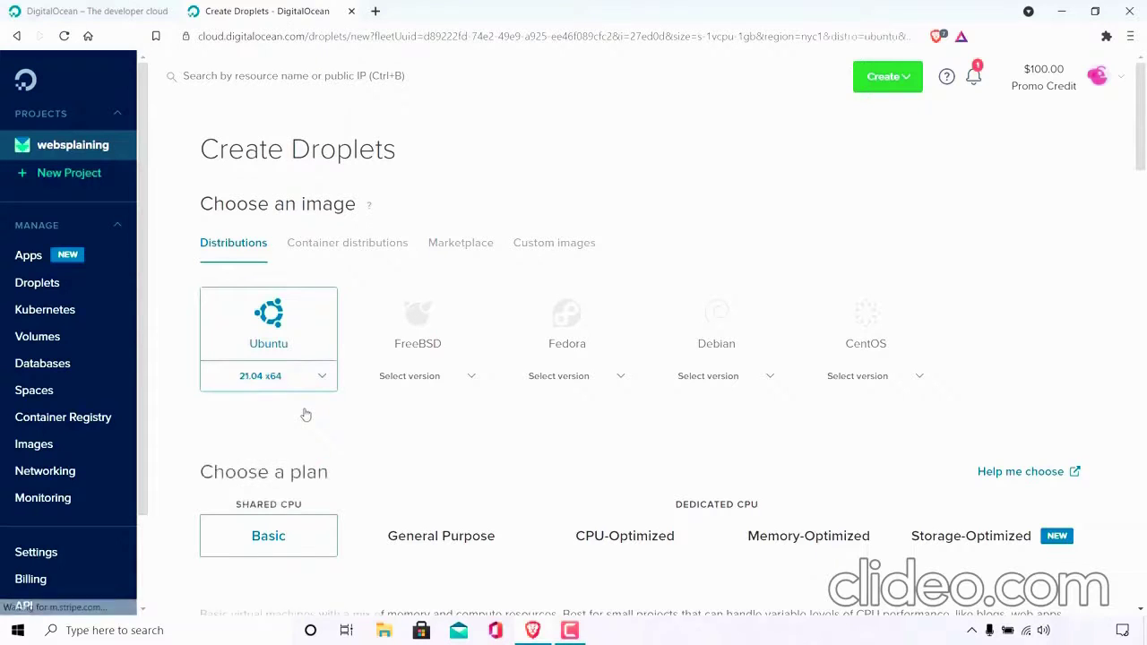
Review the Droplet plans, dismiss the new datacenter notice and select London as the datacenter region.
scroll(515, 355, "down", 1)
scroll(499, 241, "down", 3)
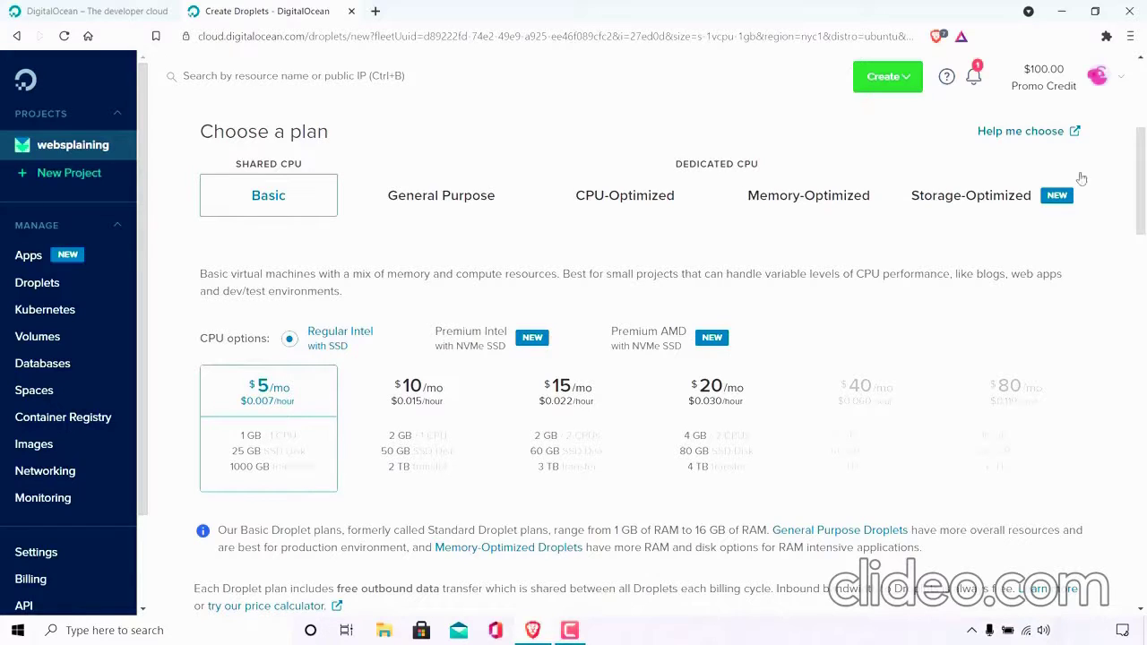
left_click_drag(1142, 172, 1142, 285)
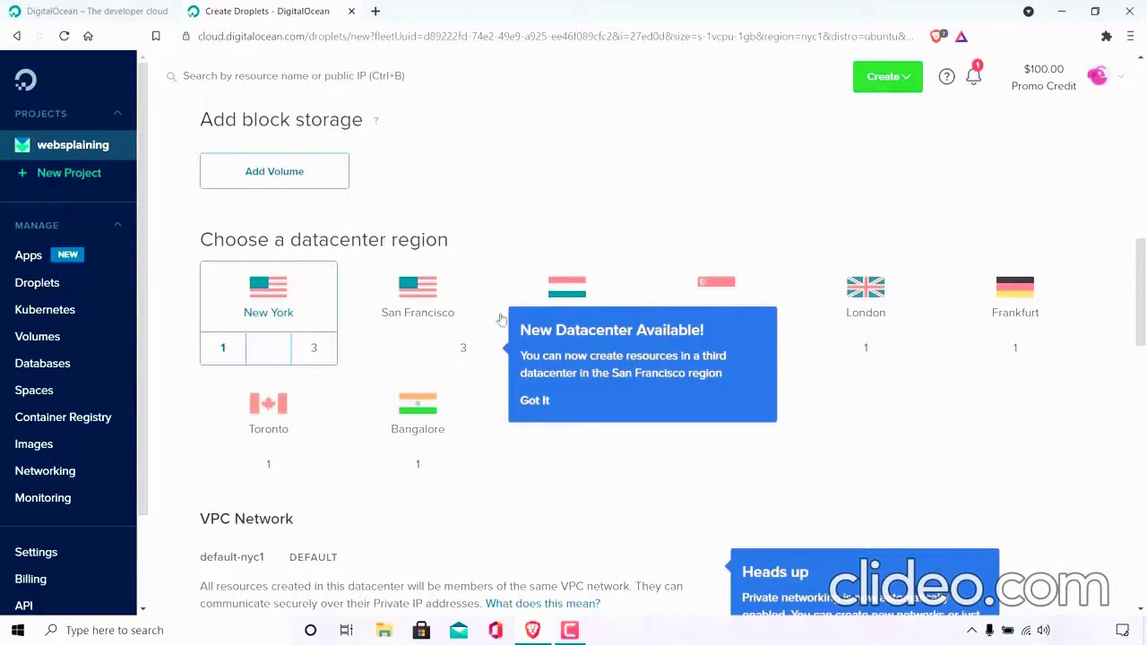
left_click(540, 414)
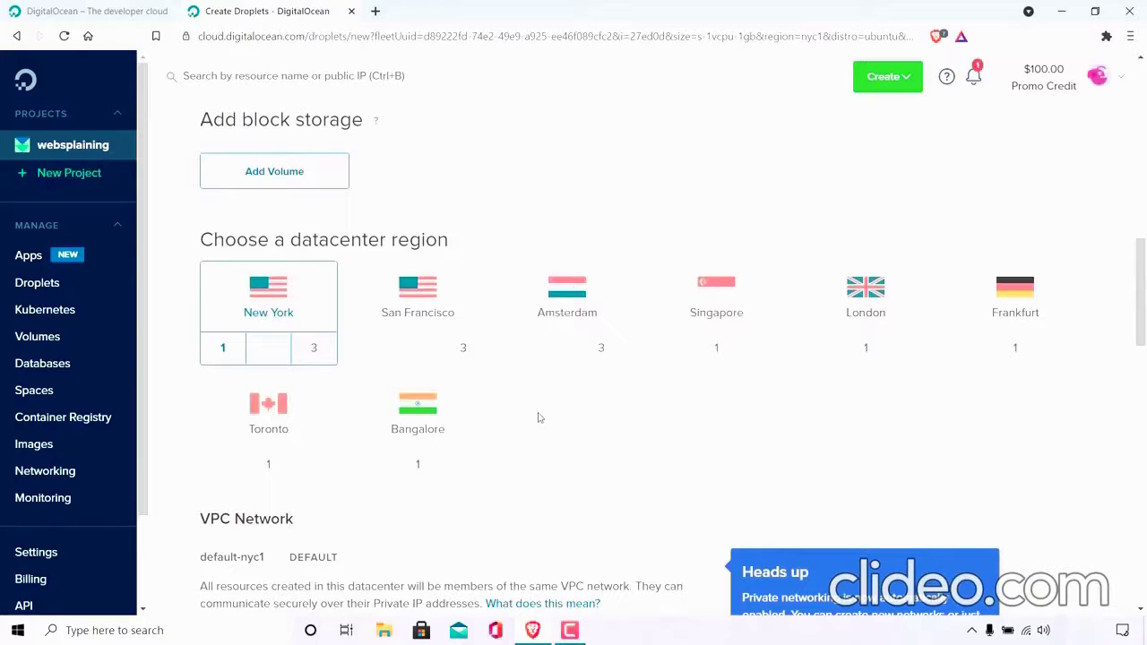
left_click(845, 351)
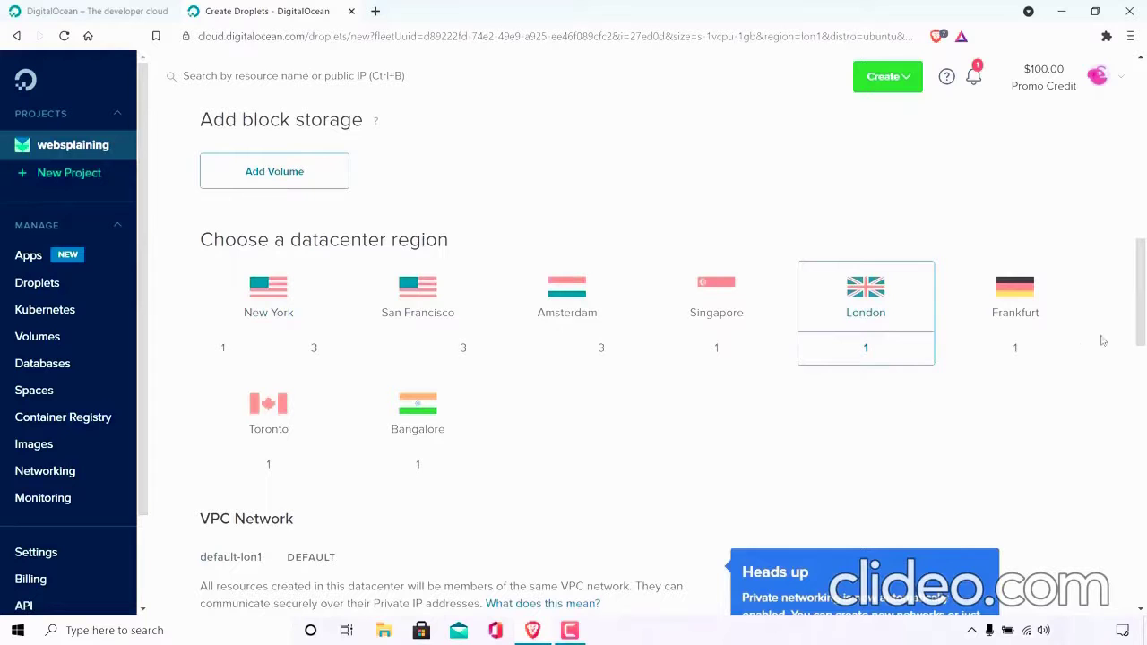
Enter a root password for the Droplet that meets the listed password requirements.
left_click_drag(1141, 304, 1145, 382)
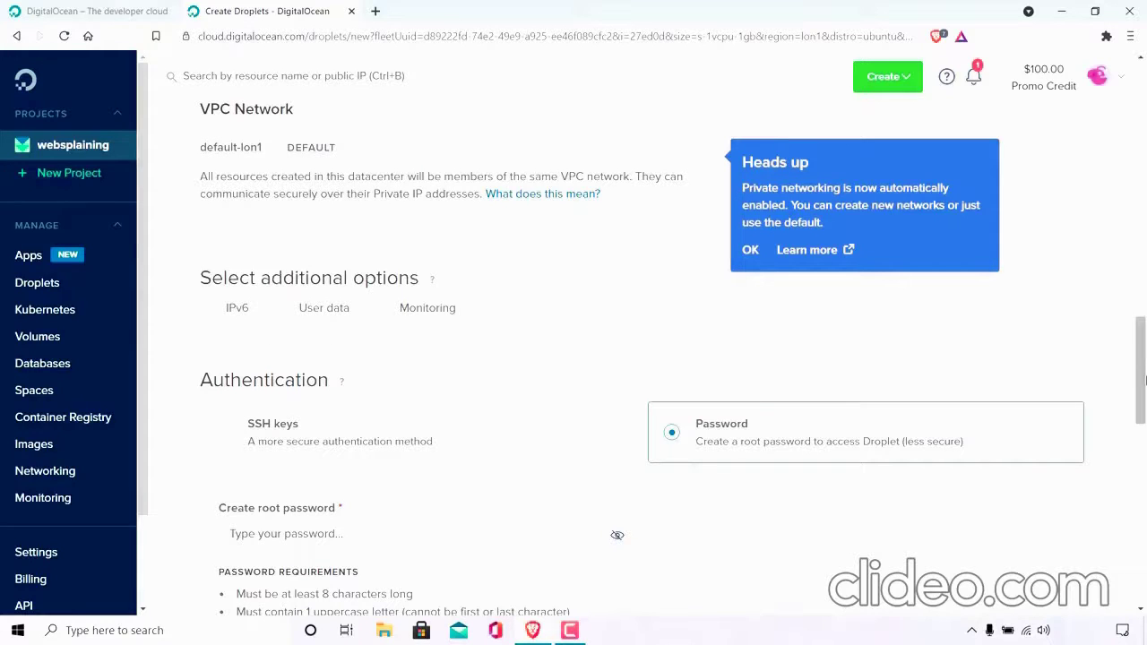
scroll(564, 287, "down", 3)
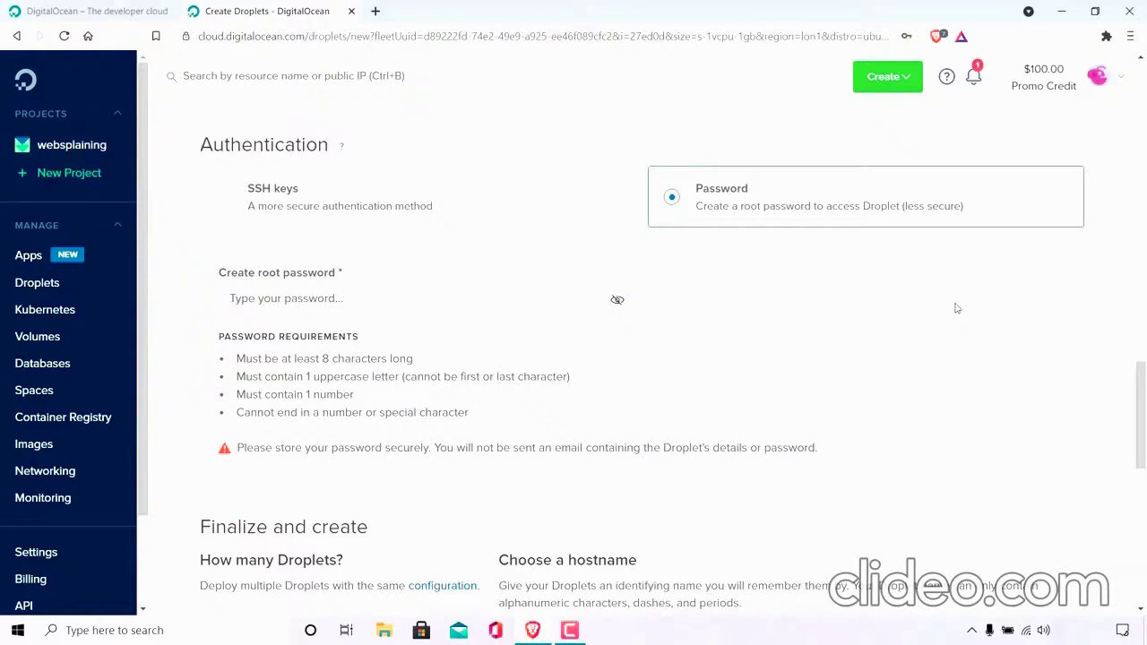
left_click(278, 295)
key("Caps_Lock")
type("•")
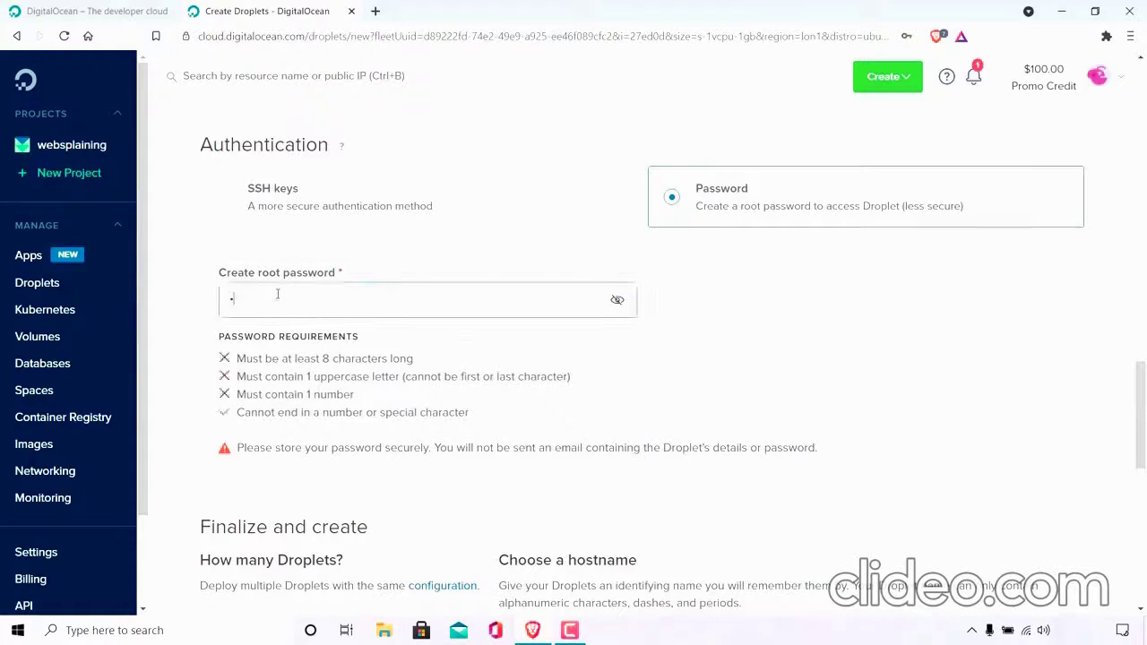
key("Caps_Lock")
type("••••••••••")
key("Caps_Lock")
type("•••")
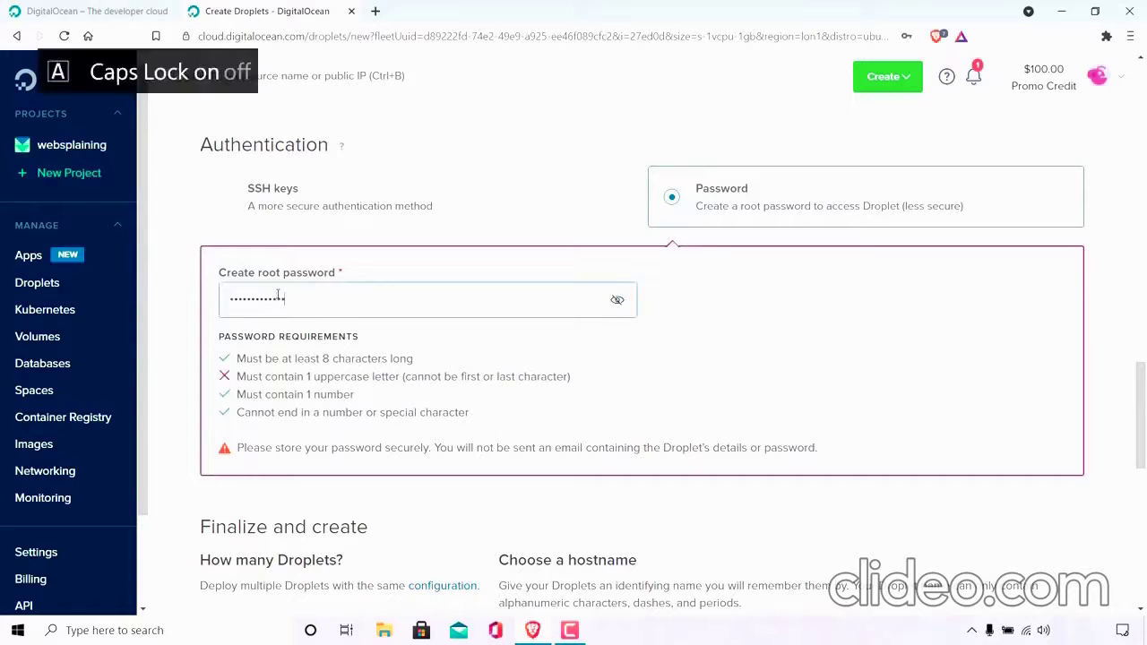
key("Caps_Lock")
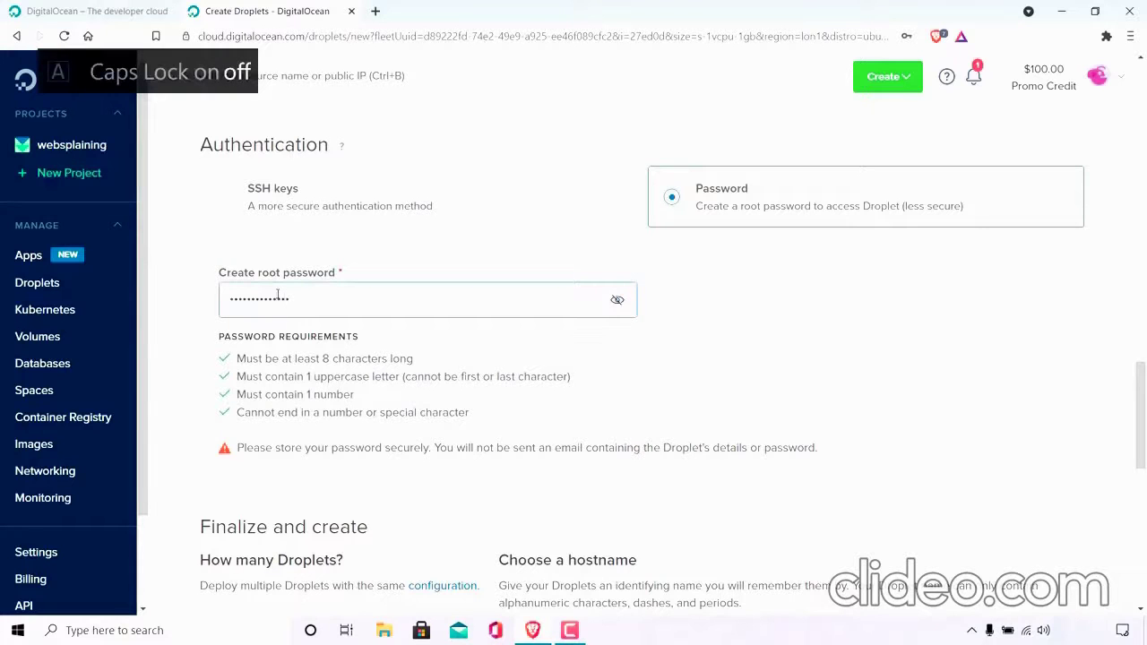
Replace the Droplet's default hostname with websplainingtestserver.
left_click_drag(1145, 391, 1144, 458)
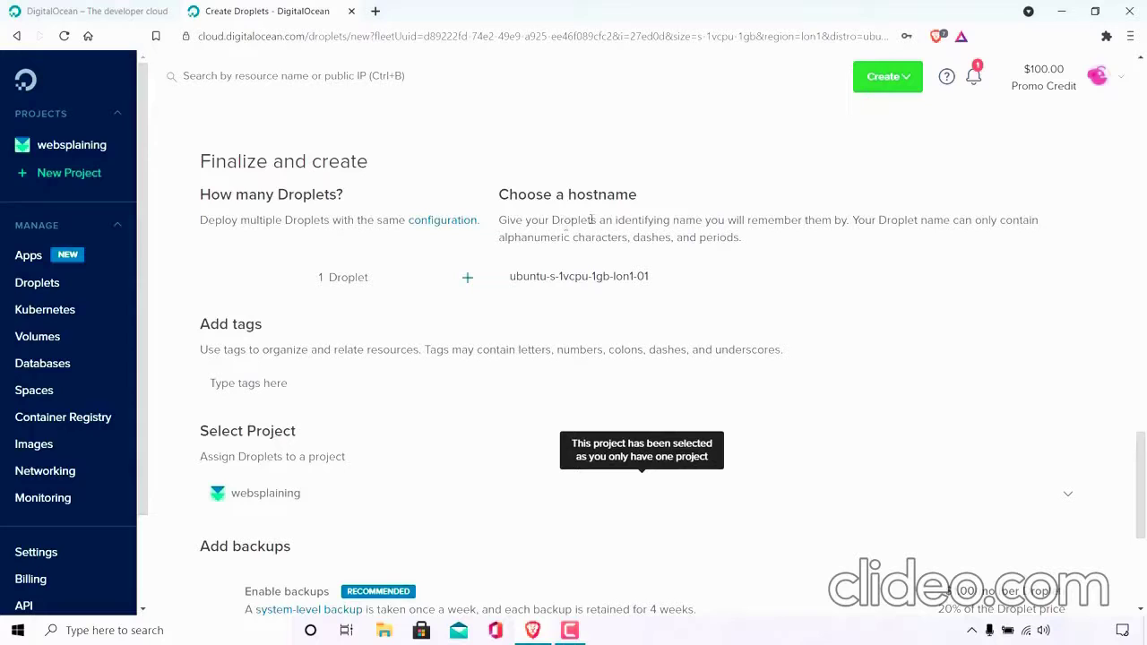
left_click(686, 281)
key("BackSpace")
key("BackSpace")
key("BackSpace")
key("BackSpace")
key("BackSpace")
key("BackSpace")
key("BackSpace")
key("BackSpace")
key("BackSpace")
key("BackSpace")
key("BackSpace")
key("BackSpace")
key("BackSpace")
key("BackSpace")
key("BackSpace")
key("BackSpace")
key("BackSpace")
key("BackSpace")
key("BackSpace")
key("BackSpace")
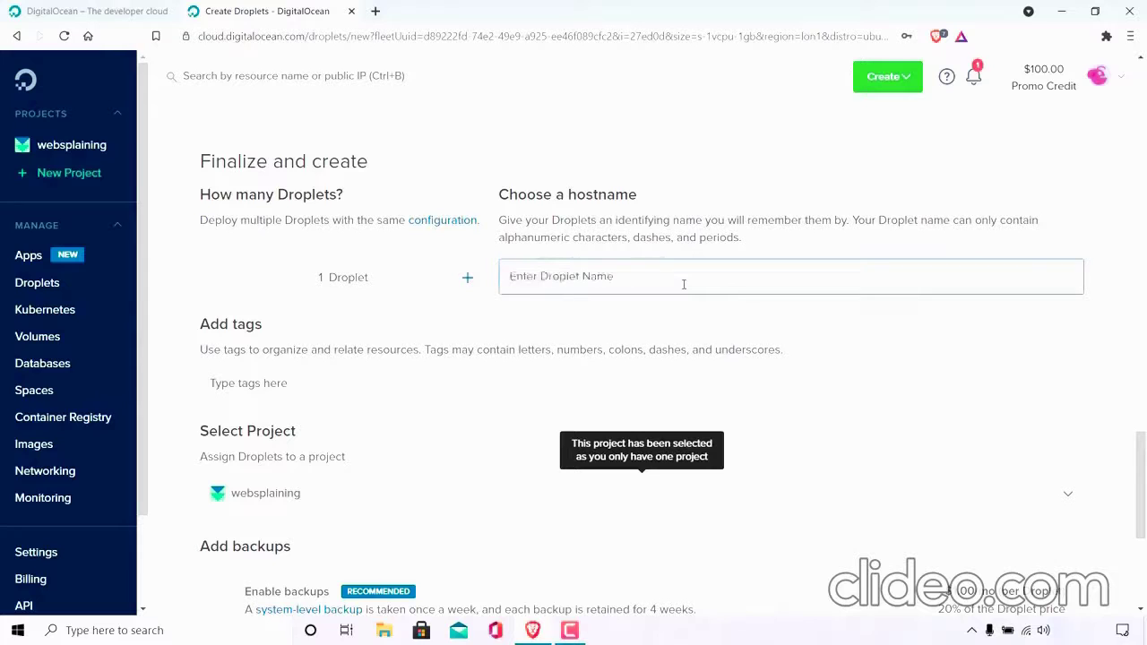
type("w")
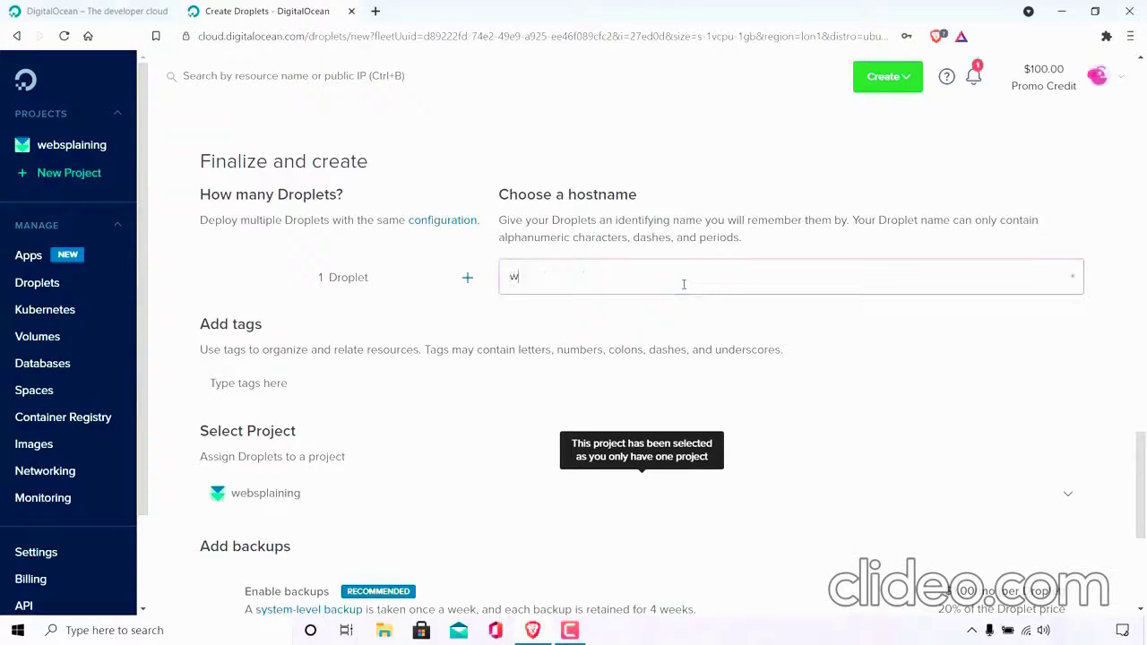
type("ebsplainingtest")
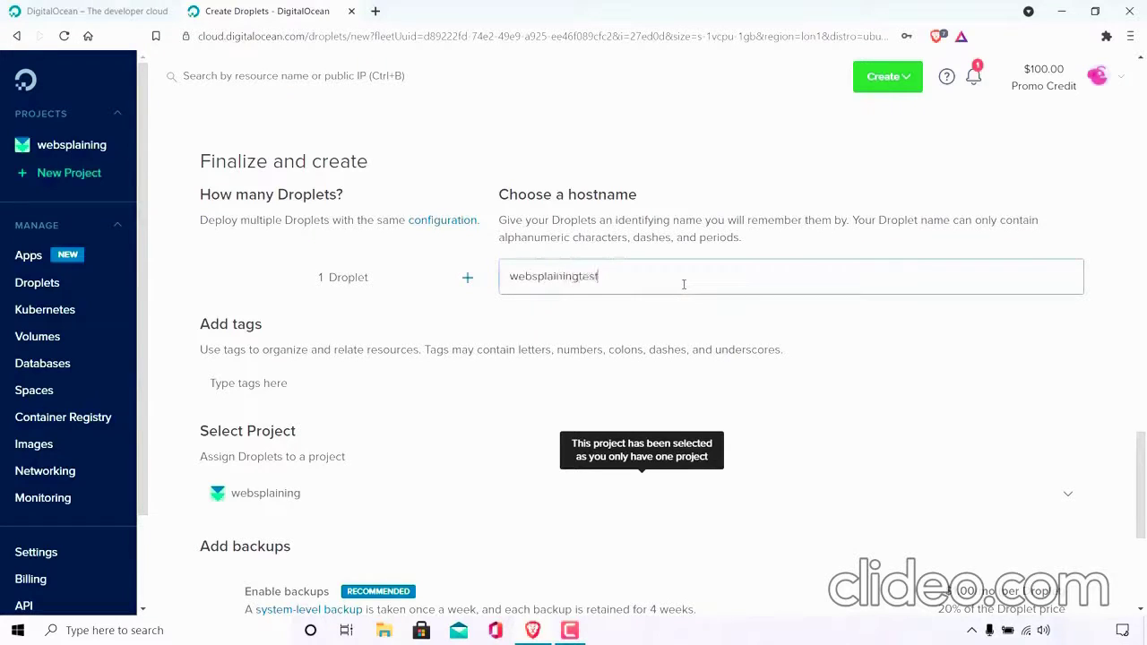
type("server")
Leave backups off and create the Droplet in the websplaining project.
scroll(395, 309, "down", 2)
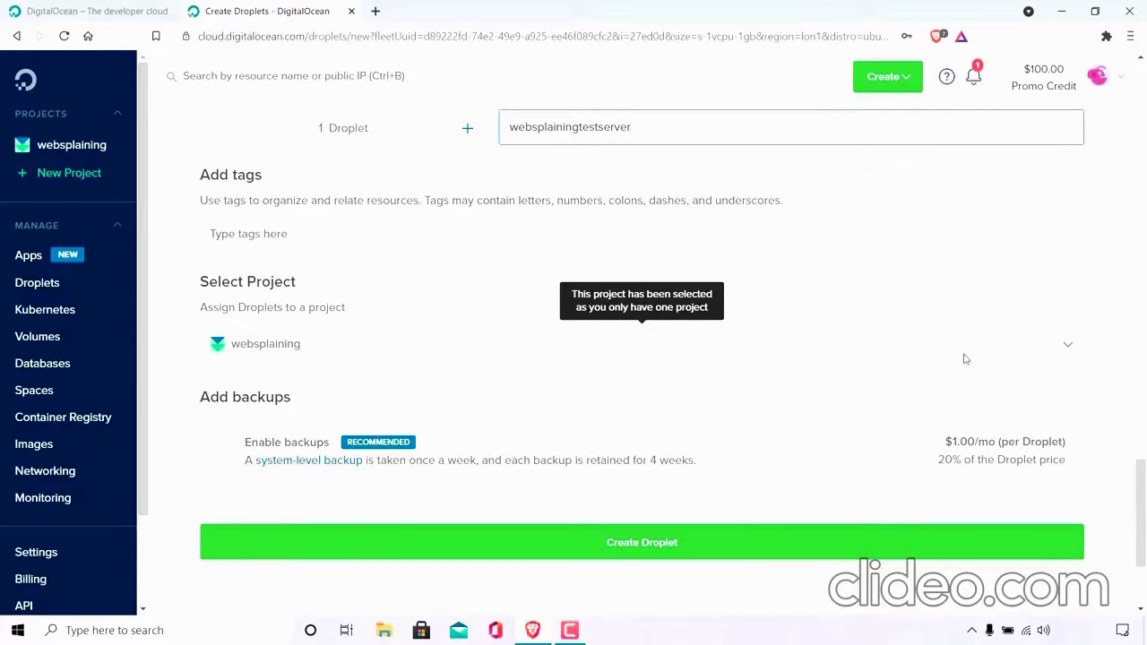
scroll(964, 359, "down", 3)
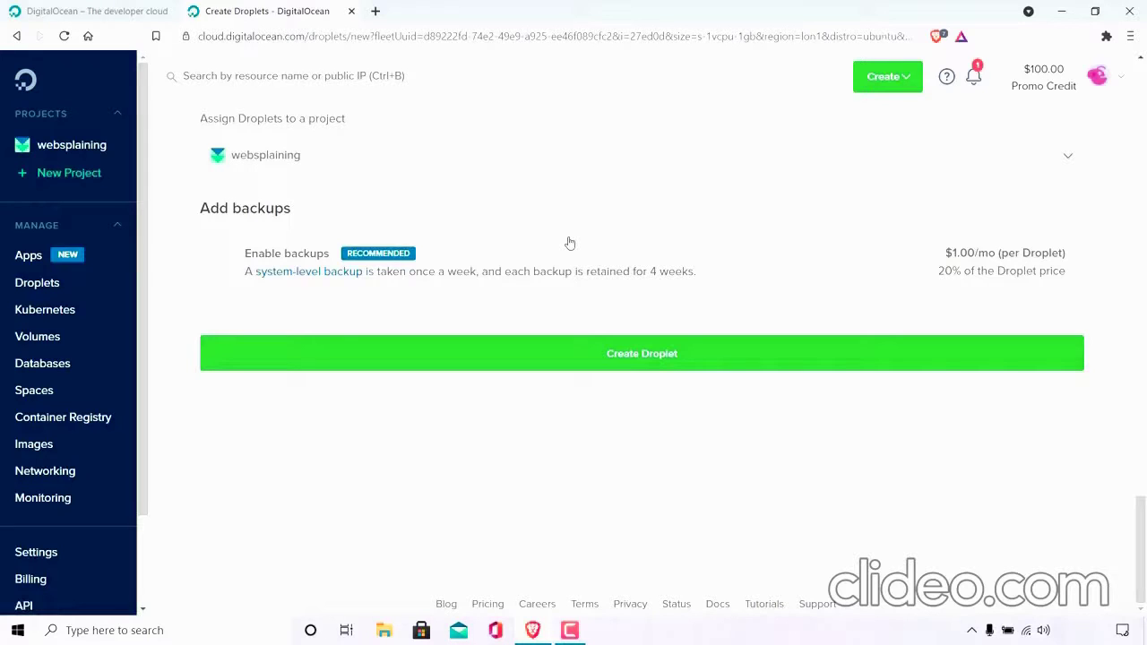
left_click(754, 362)
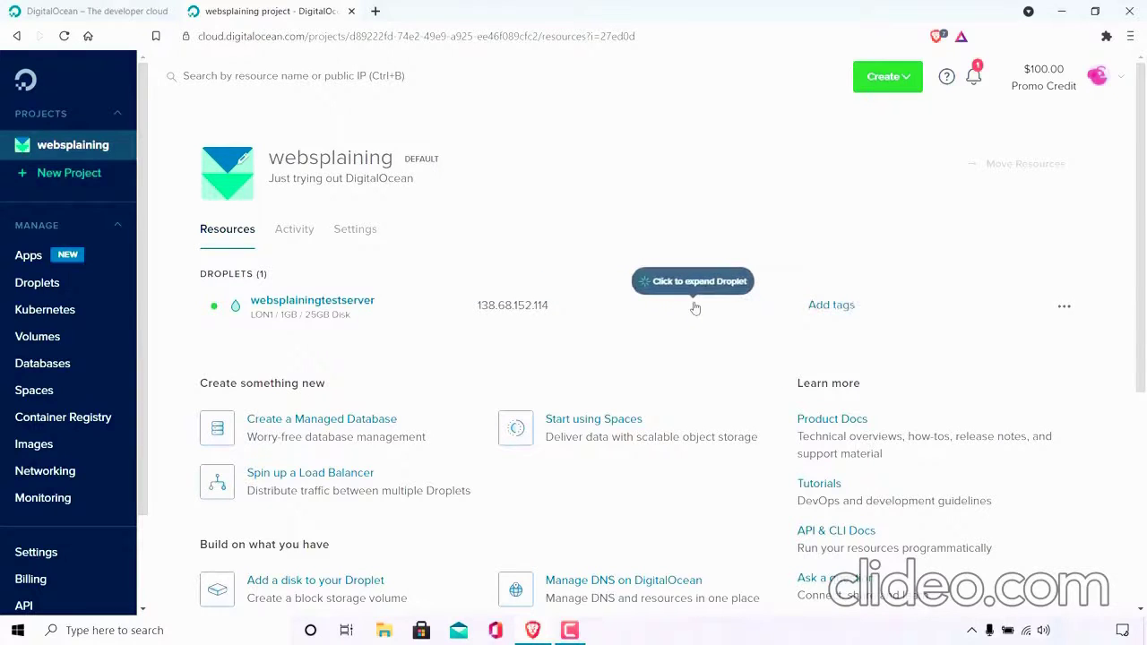
Expand the websplainingtestserver Droplet to examine its details, and look through its available actions without choosing one.
left_click(695, 308)
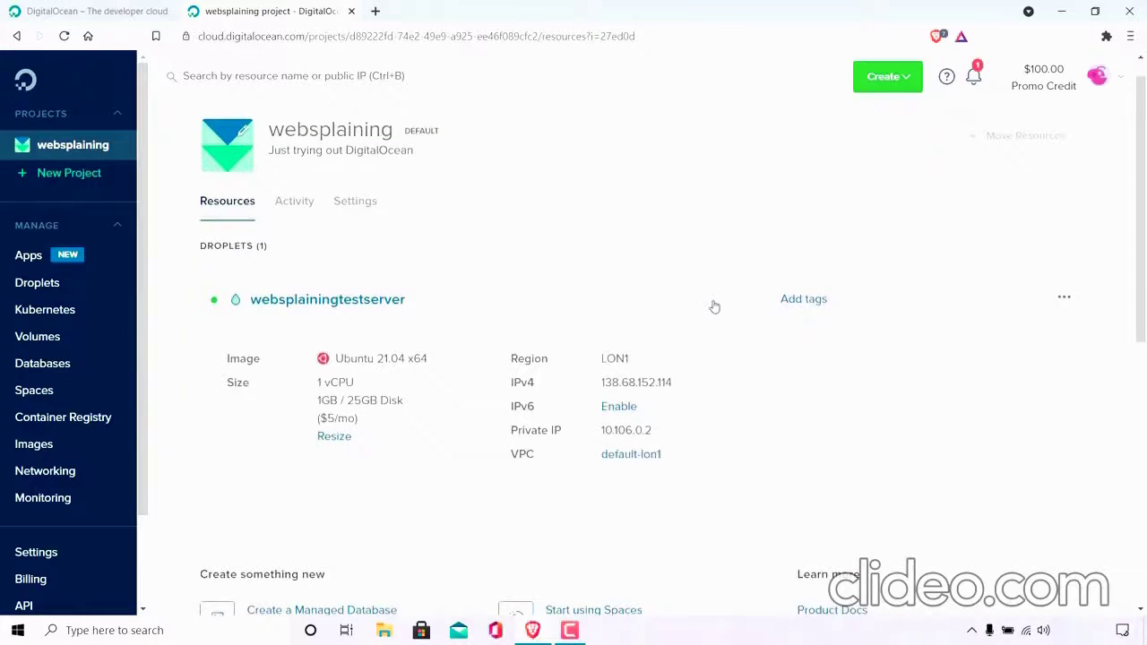
scroll(715, 306, "down", 1)
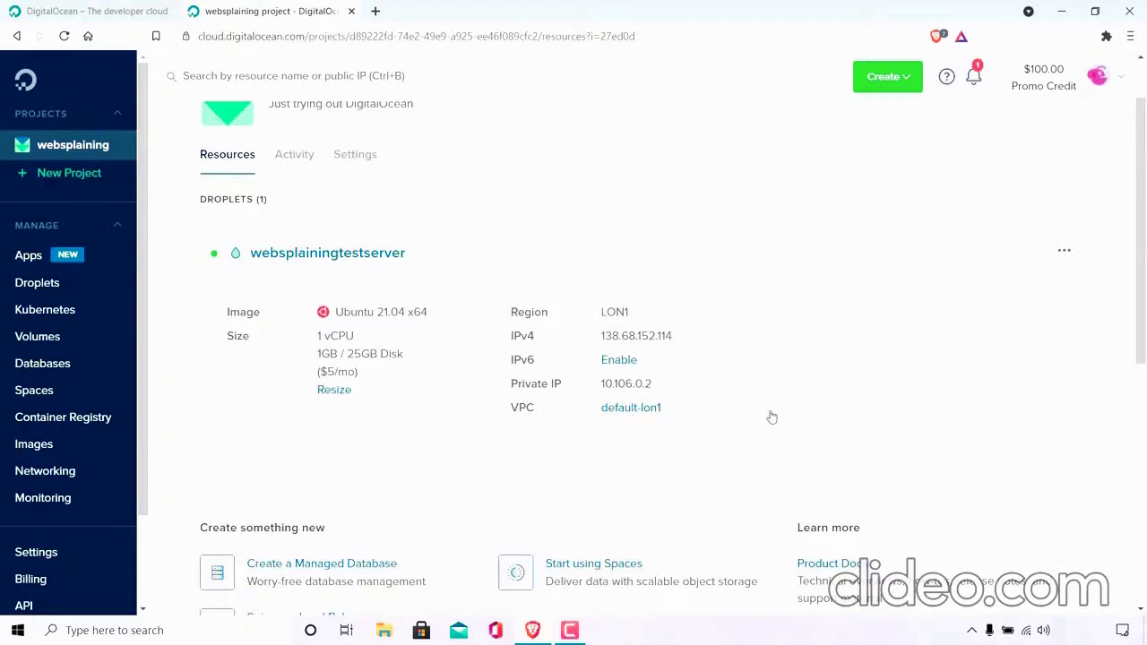
left_click(1066, 255)
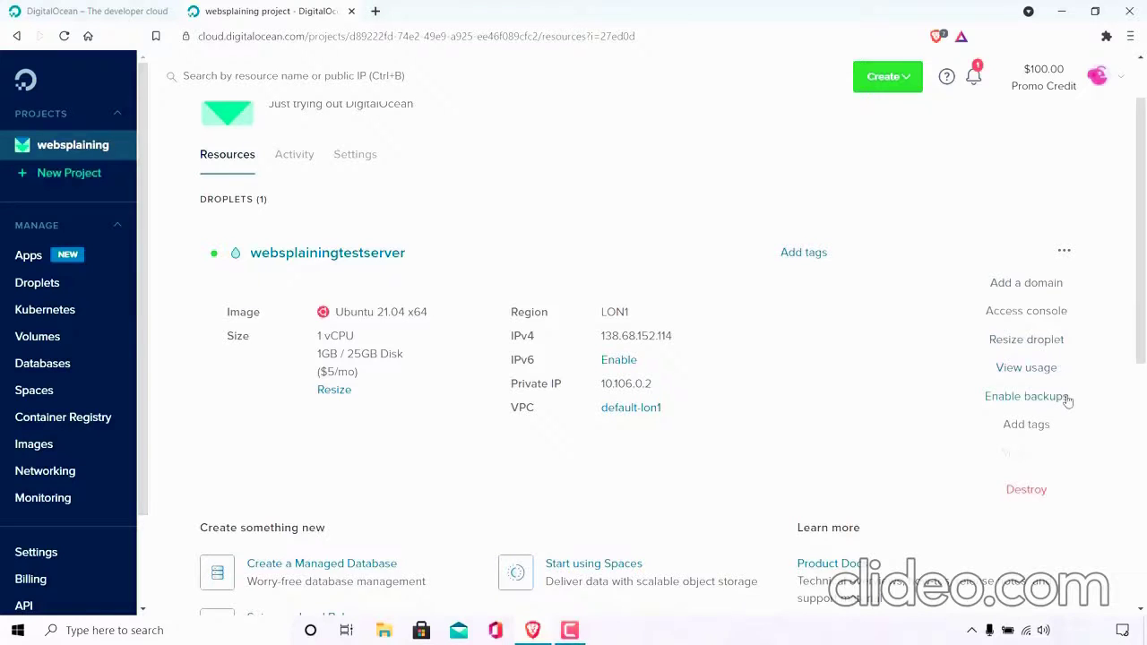
left_click(861, 479)
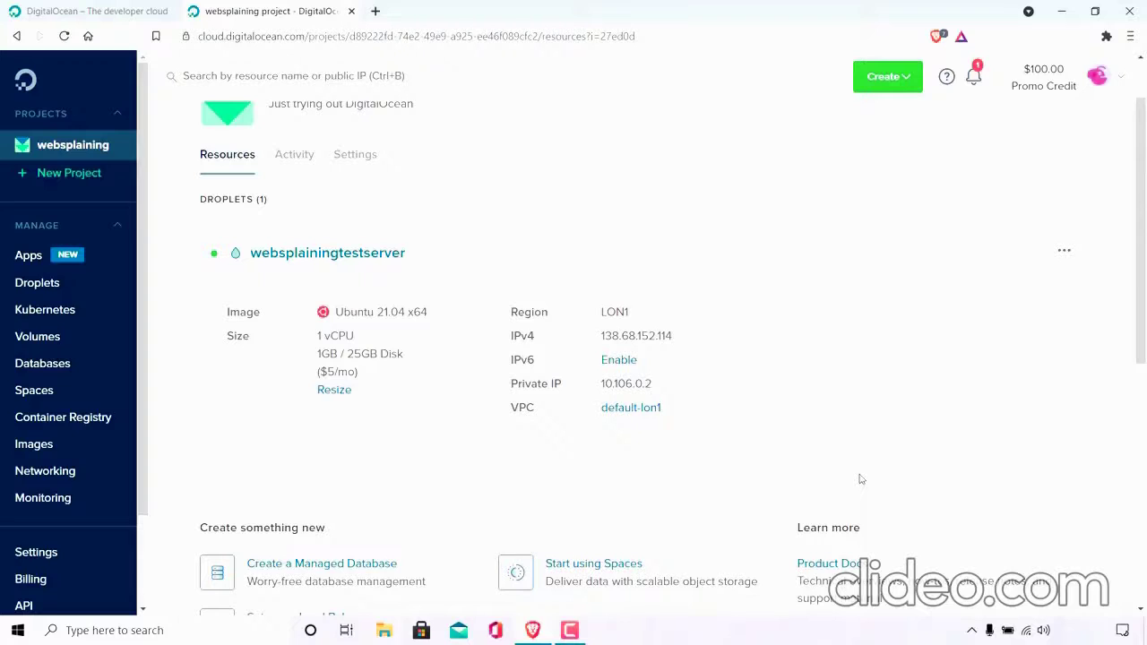